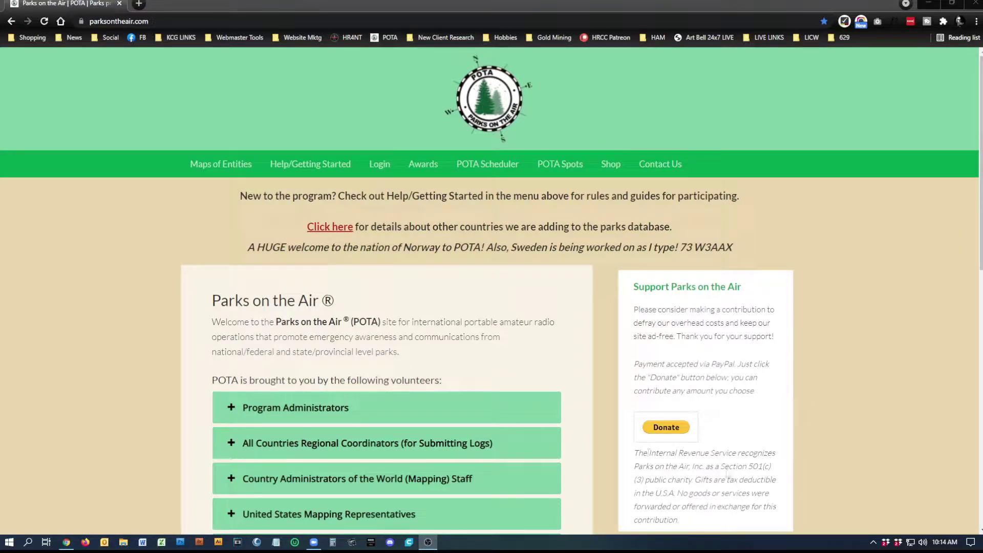
Go to the Parks on the Air login site, accept its cookie notice and sign in to the account
click(379, 164)
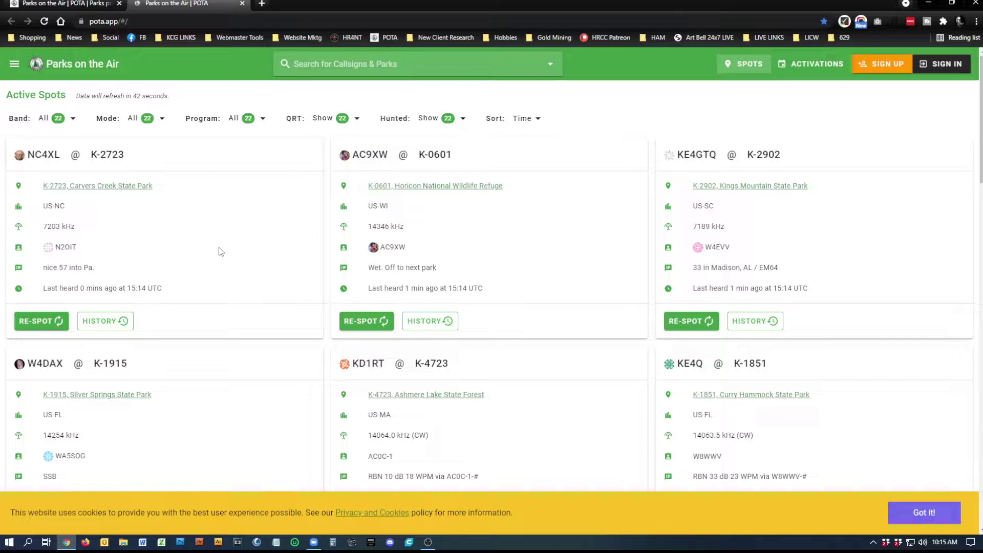
scroll(248, 256, down, 20)
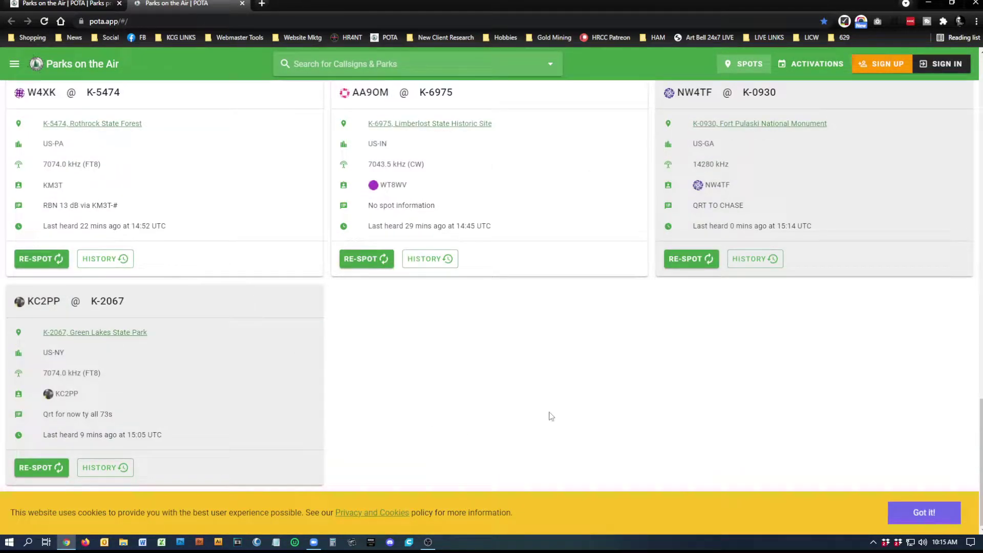
click(921, 512)
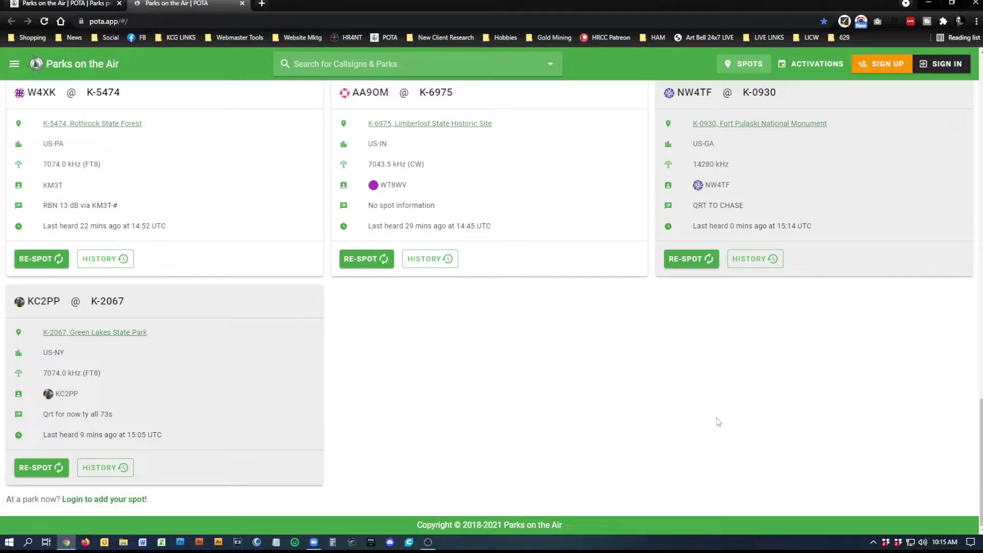
scroll(530, 413, up, 20)
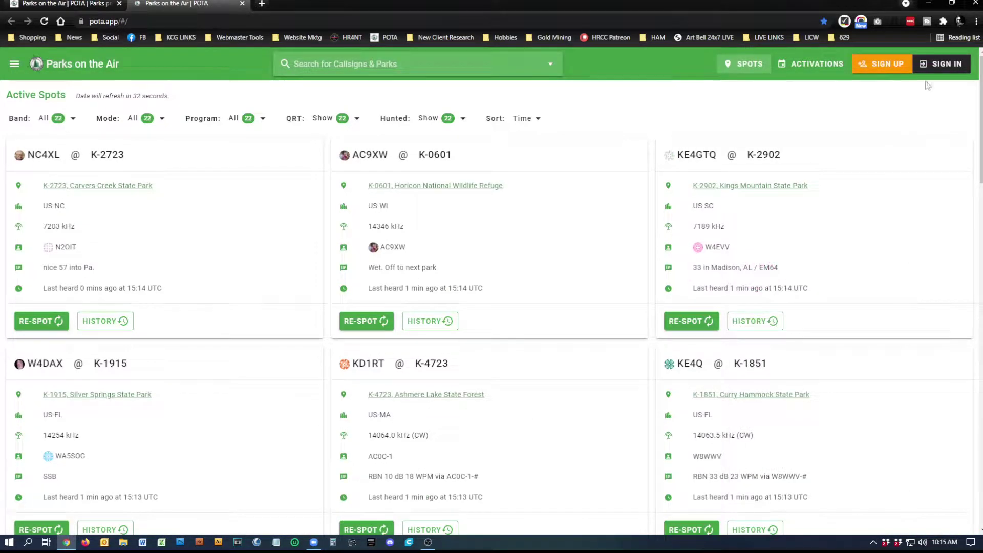
click(942, 64)
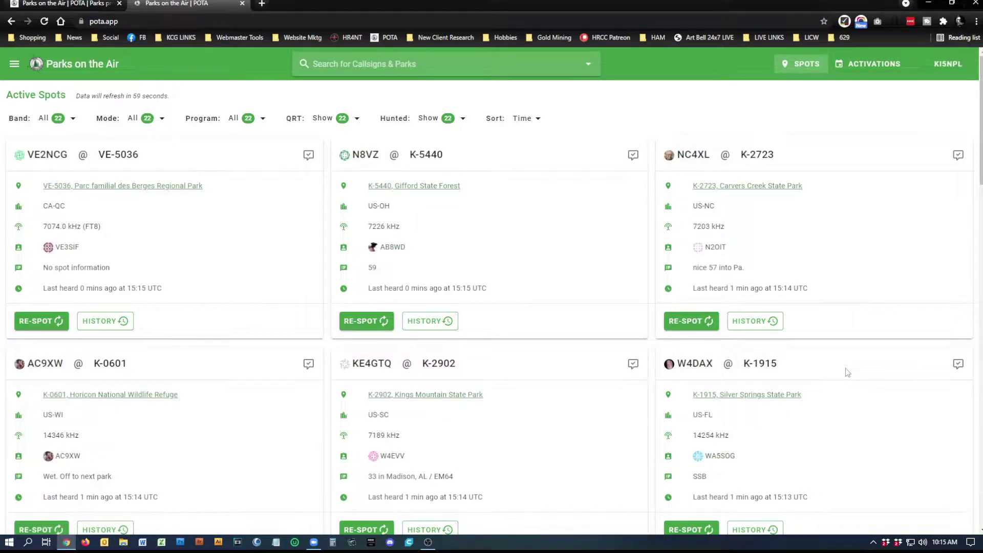
Open the form for adding a new spot at the end of the Active Spots list, and cancel it without submitting
scroll(847, 373, down, 7)
scroll(847, 373, down, 10)
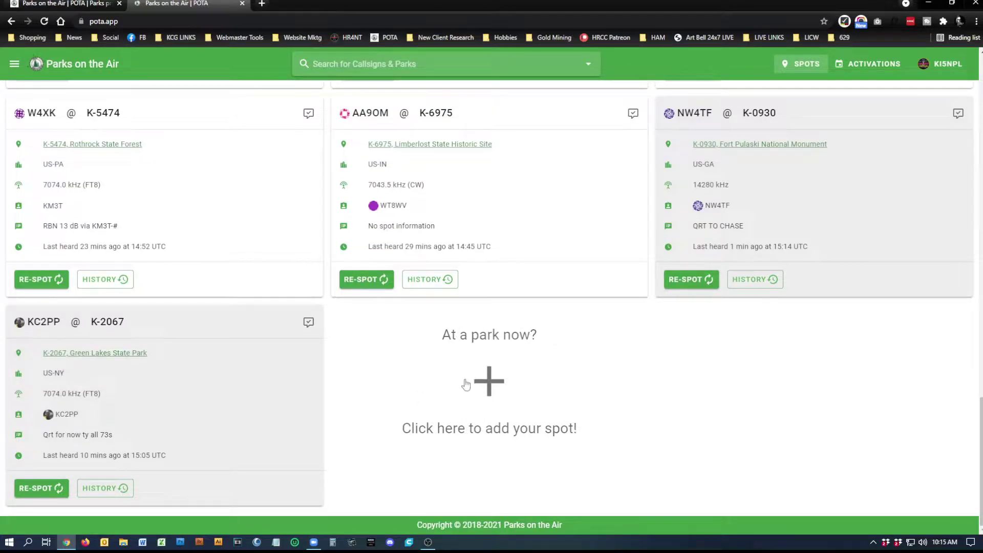
click(495, 379)
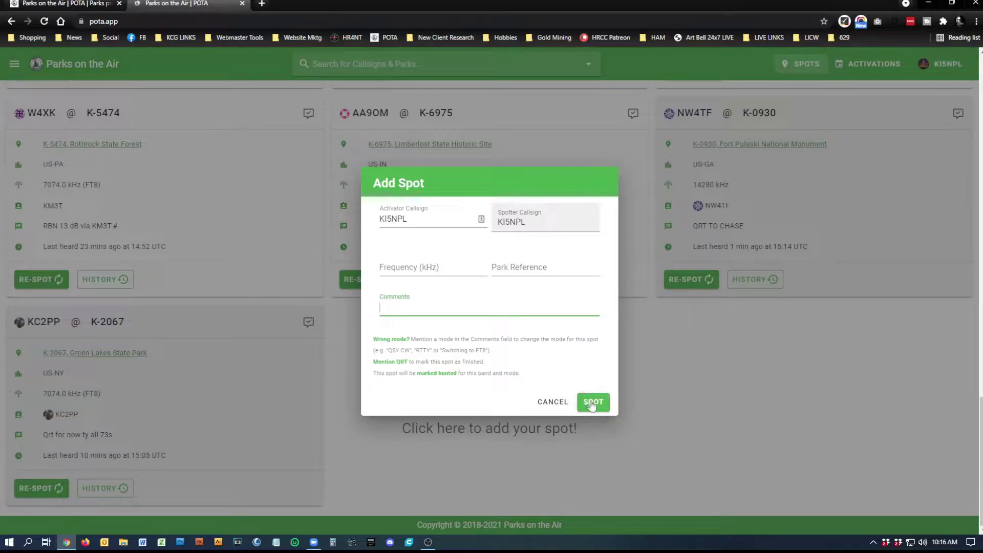
click(551, 402)
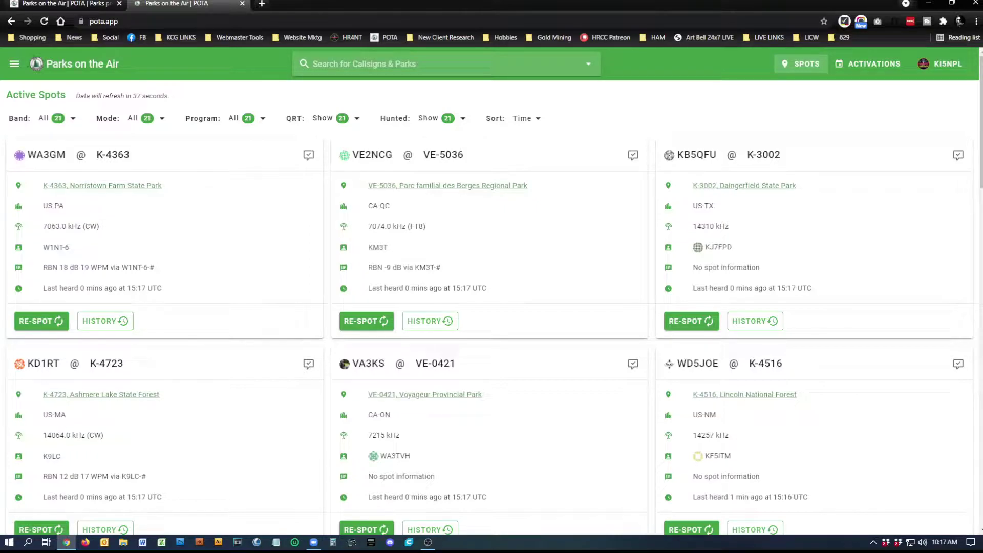
Return to the Parks on the Air home page and open the POTA Map of entities
click(75, 6)
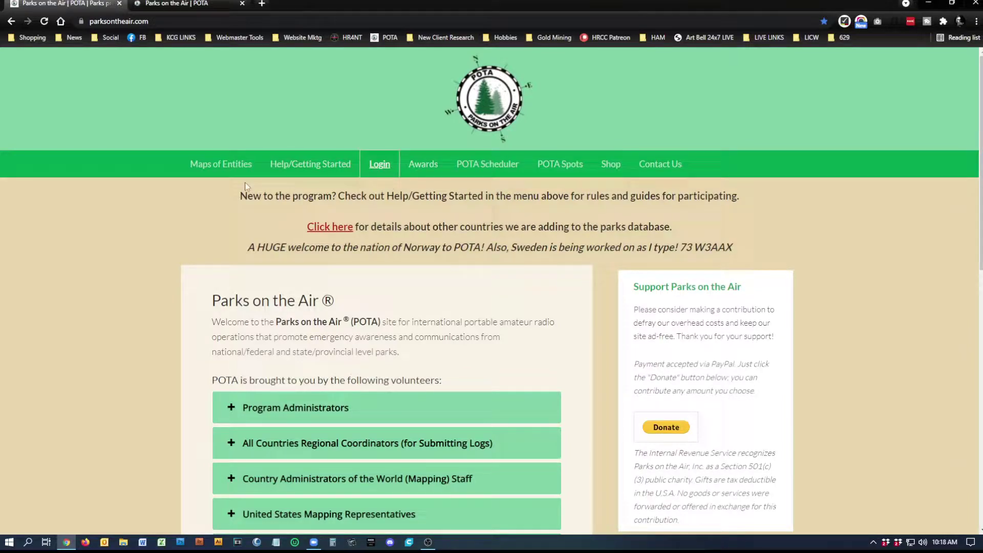
mouse_move(221, 168)
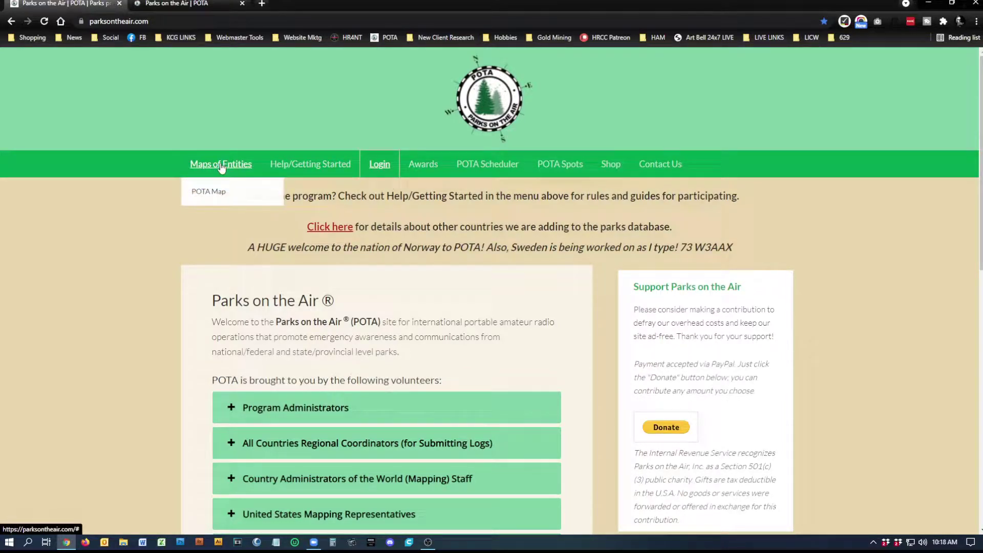
click(210, 190)
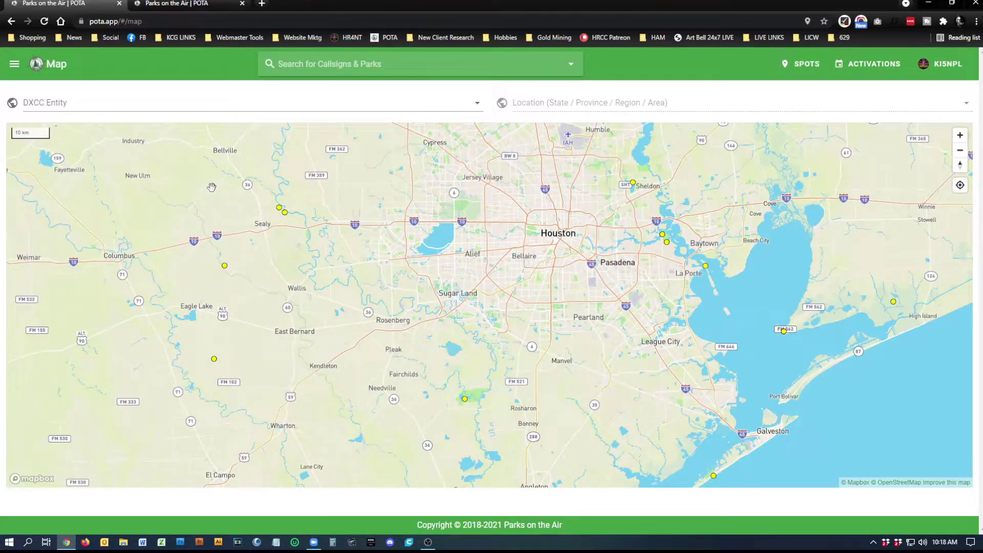
Set the map's DXCC entity to United States Of America and its location to Texas (US-TX)
click(77, 108)
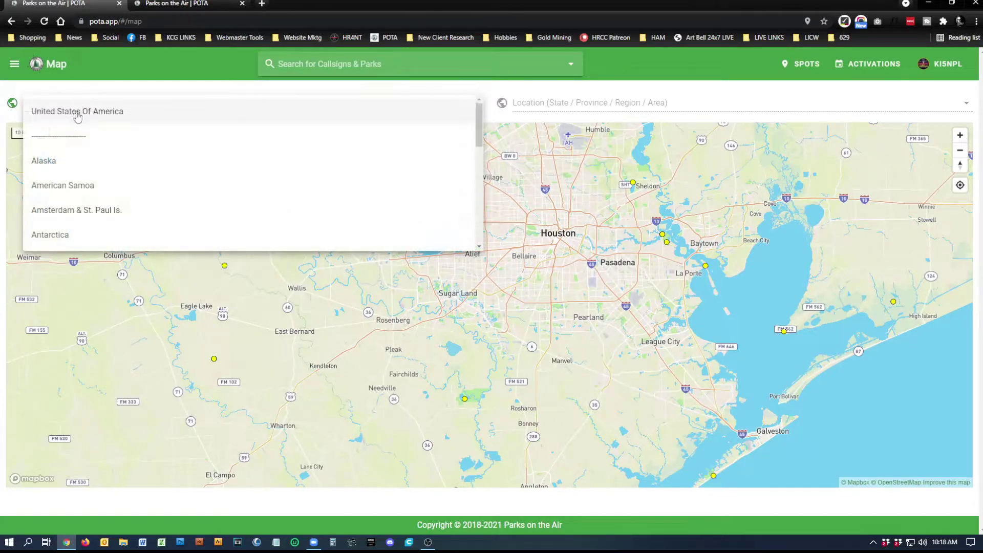
click(79, 116)
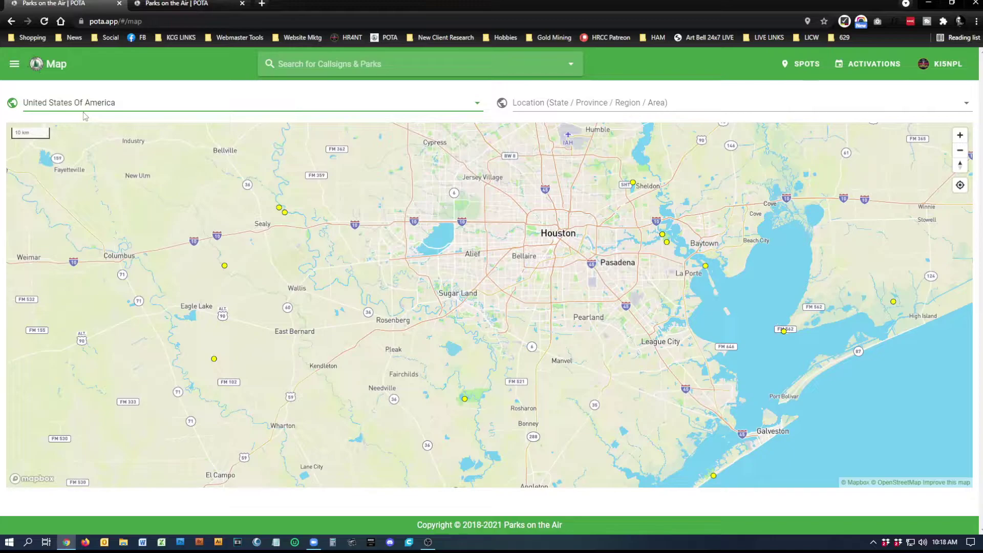
click(537, 111)
scroll(550, 177, down, 12)
scroll(550, 177, down, 10)
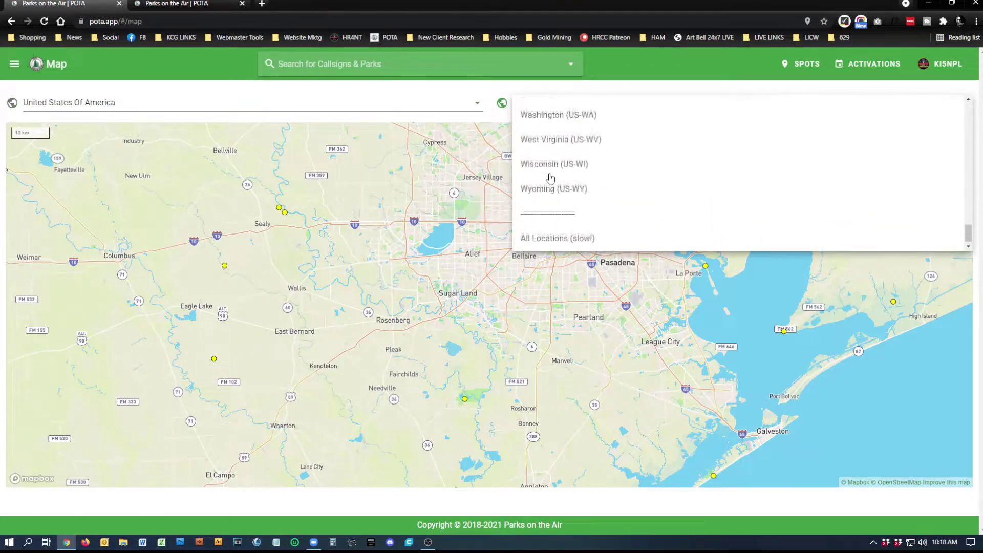
scroll(550, 177, up, 3)
click(541, 168)
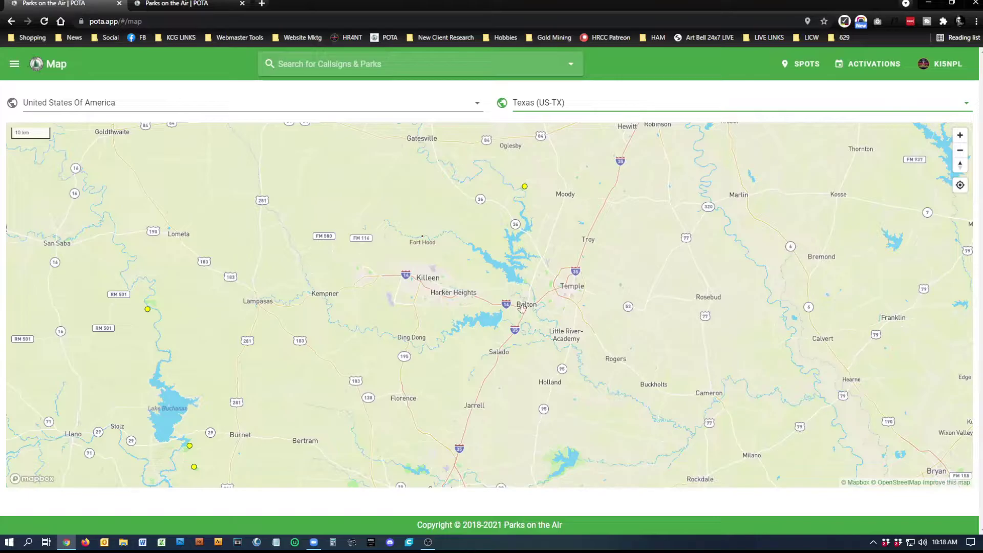
Find Brazos Bend State Park southwest of Houston on the Texas map and open its full park information
scroll(697, 302, down, 3)
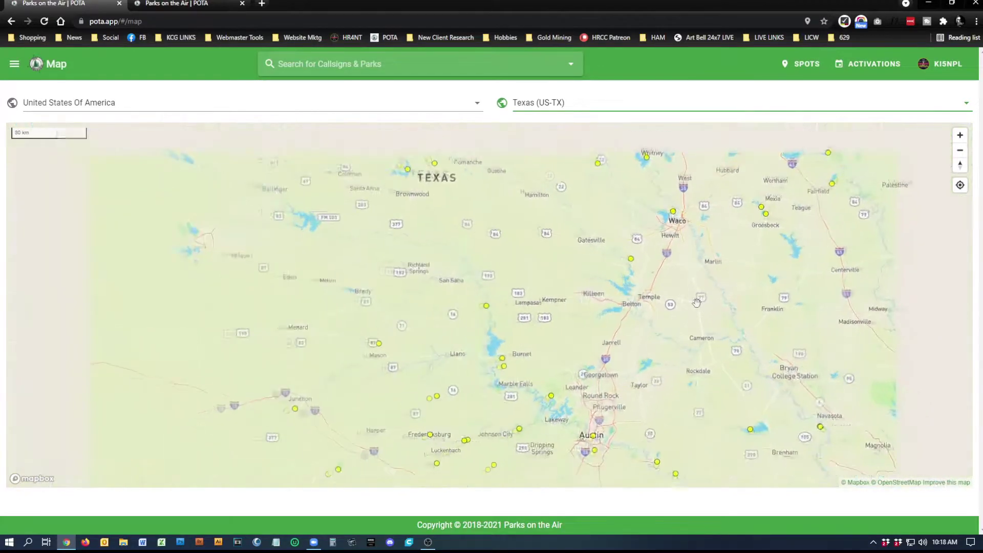
scroll(696, 301, down, 3)
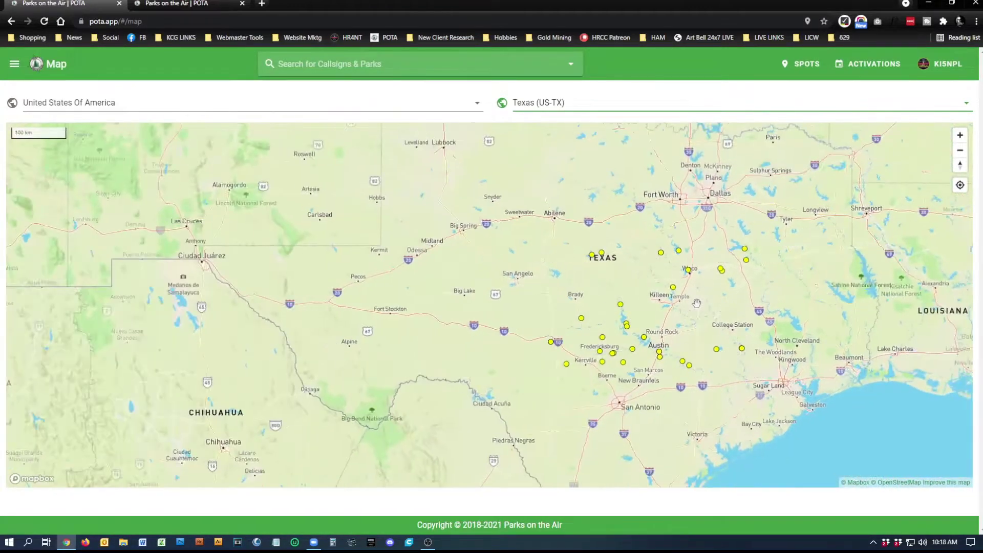
drag(697, 303, 515, 263)
scroll(640, 324, up, 5)
drag(641, 324, 772, 320)
scroll(718, 326, up, 2)
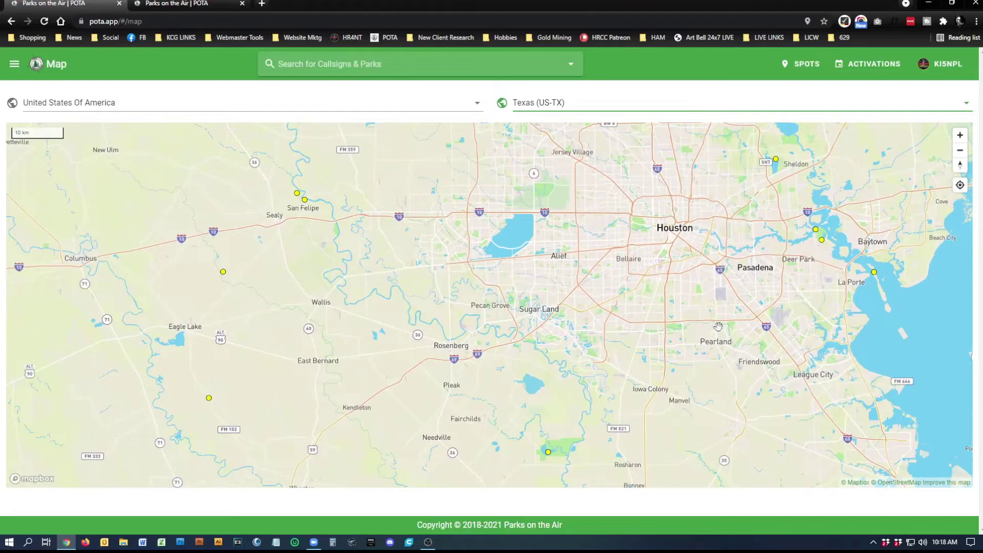
click(548, 454)
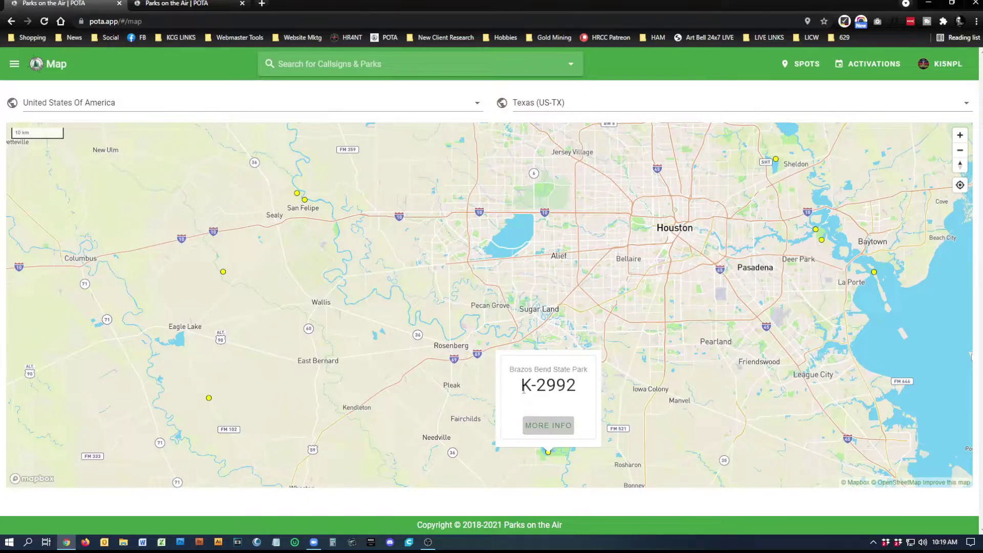
click(549, 425)
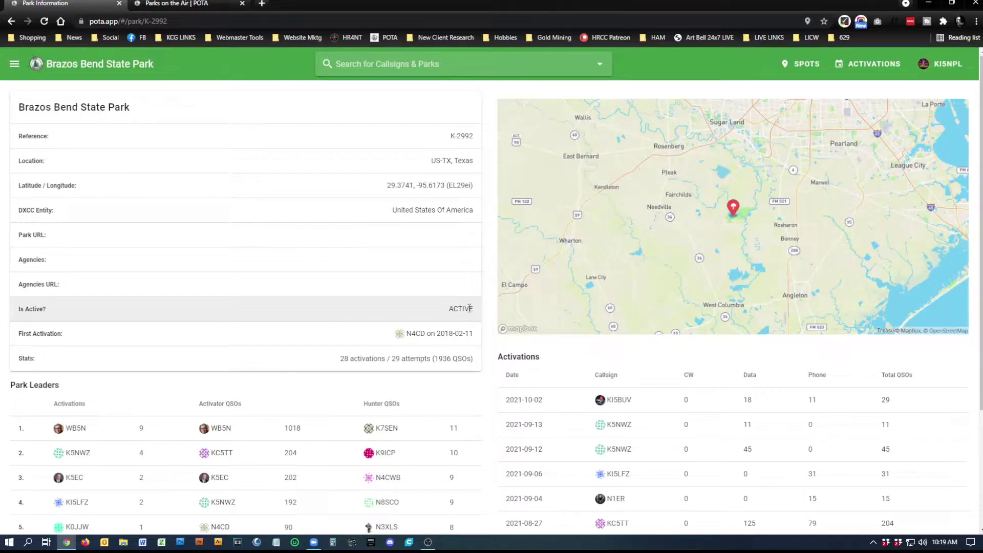
Examine the Brazos Bend State Park page for its first activation, statistics, park leaders and activation history
mouse_move(410, 338)
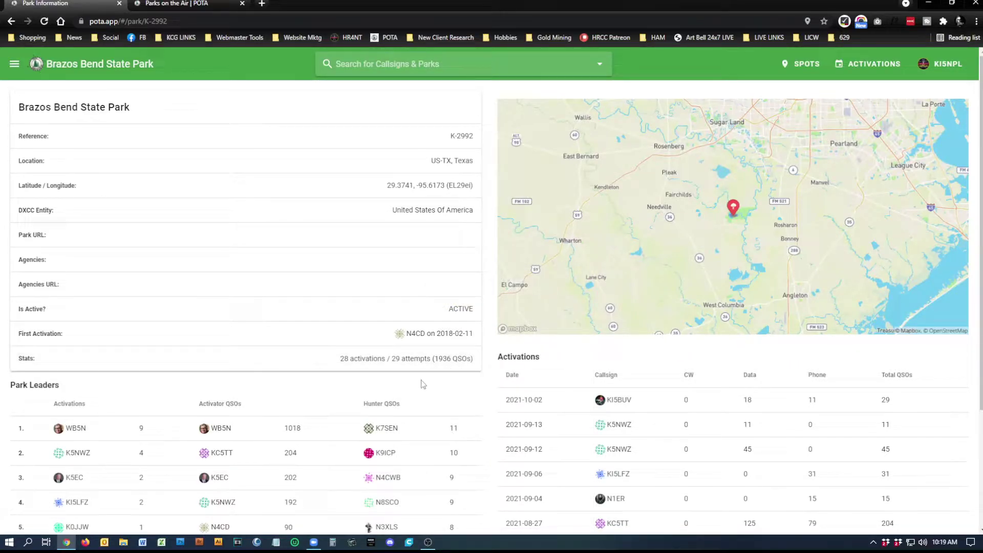
scroll(423, 384, down, 3)
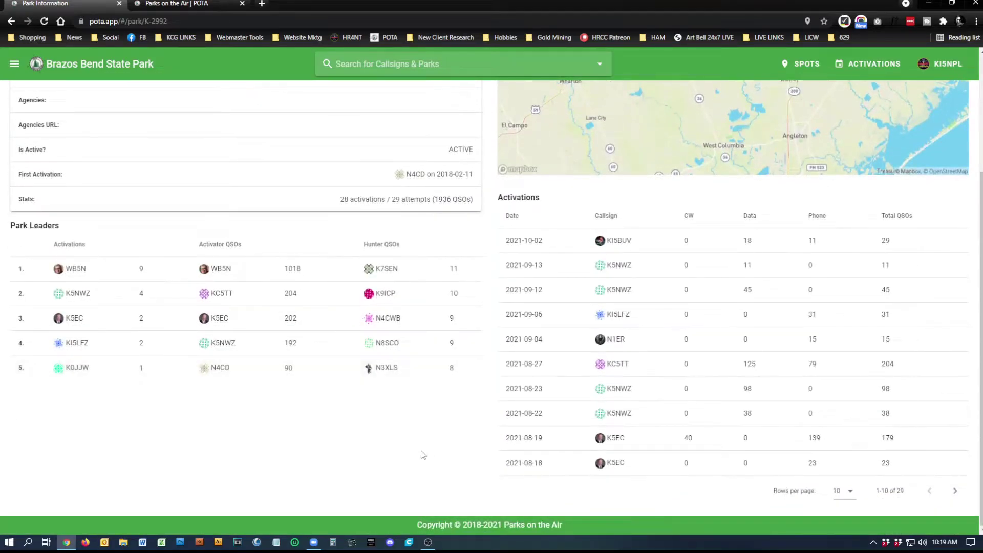
mouse_move(386, 367)
scroll(279, 433, up, 3)
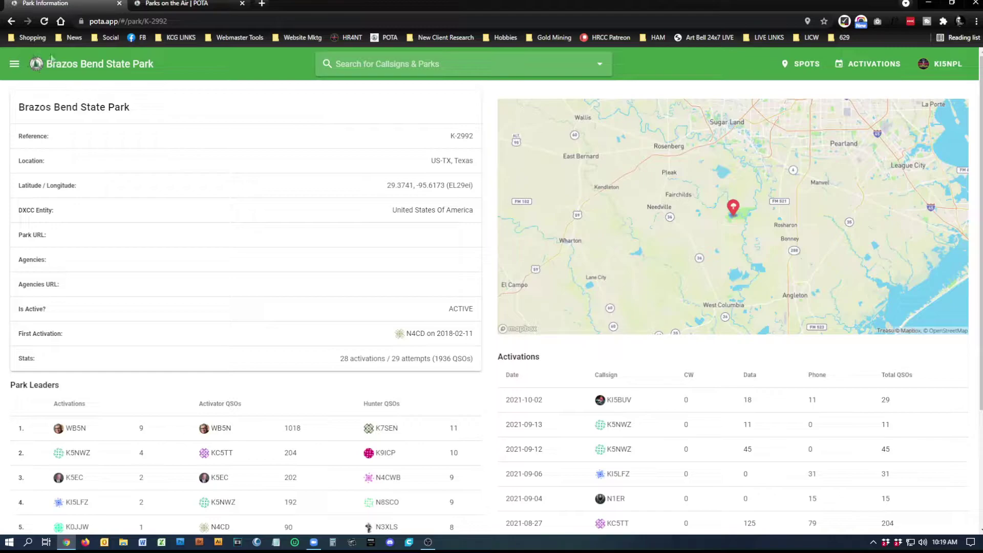
Go back to the map and survey the parks around Houston and north toward Sam Houston National Forest
click(11, 21)
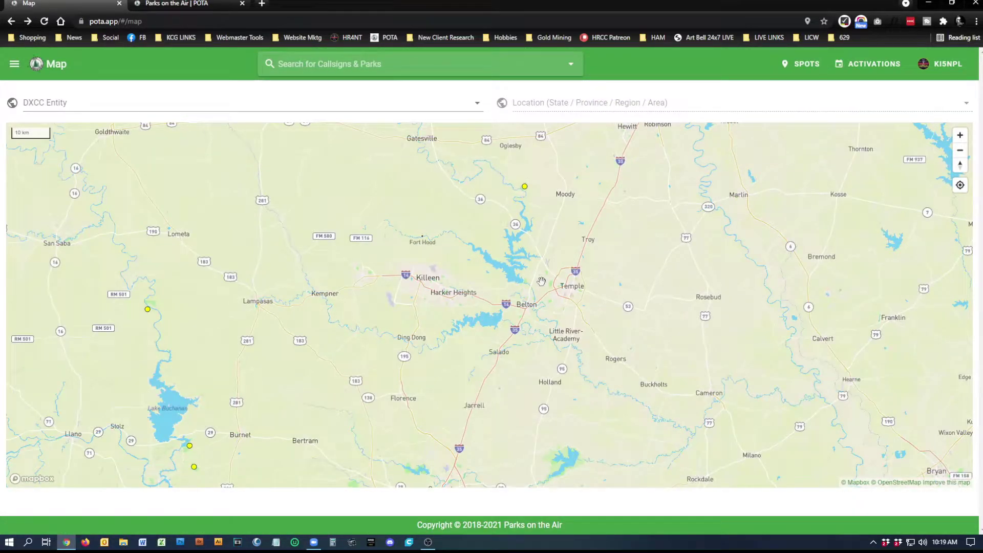
scroll(541, 281, down, 5)
scroll(587, 275, up, 3)
drag(570, 359, 581, 301)
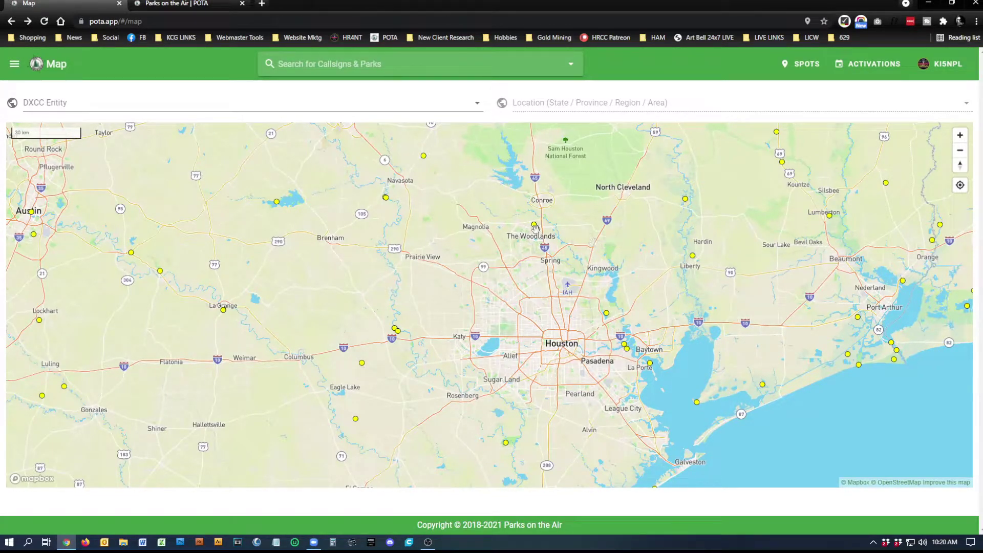
scroll(560, 234, up, 2)
drag(559, 234, 563, 294)
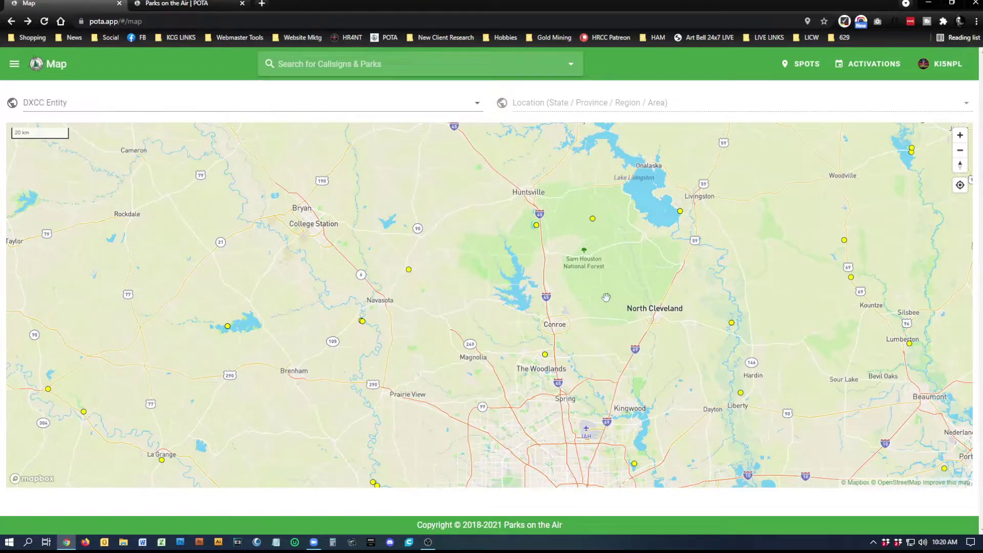
Open the POTA Scheduler from the home page and check the frequency entries of the K-2067 and K-5479 activations
click(11, 22)
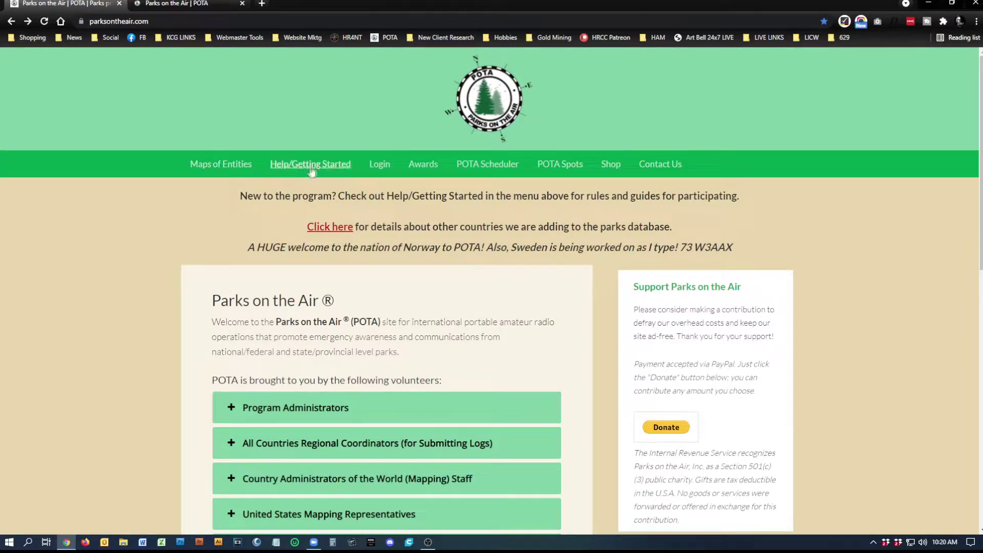
mouse_move(314, 169)
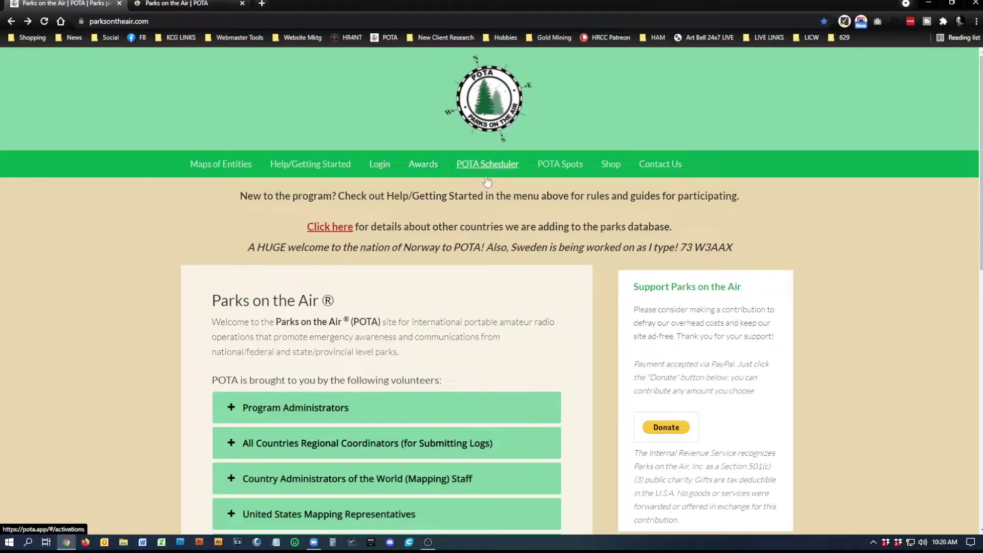
mouse_move(220, 164)
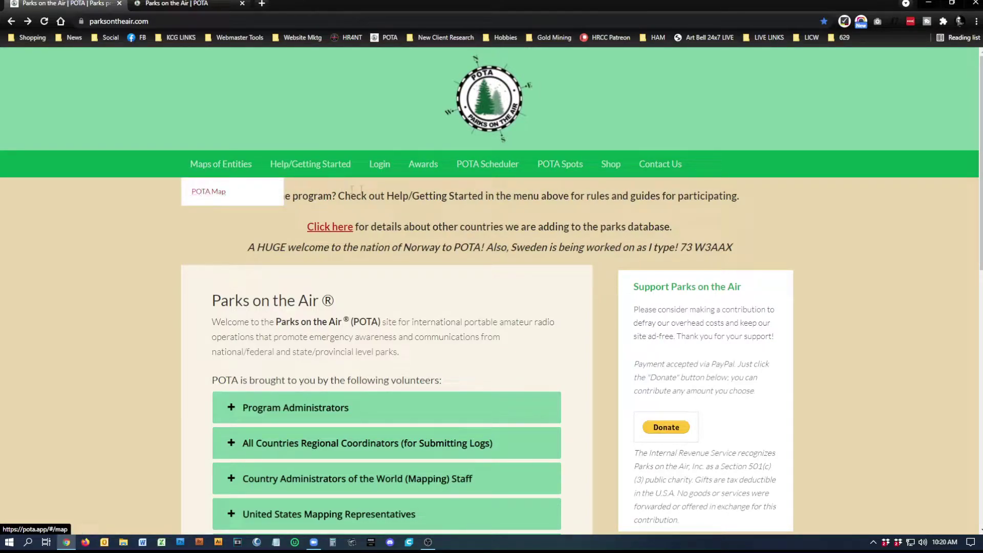
click(489, 168)
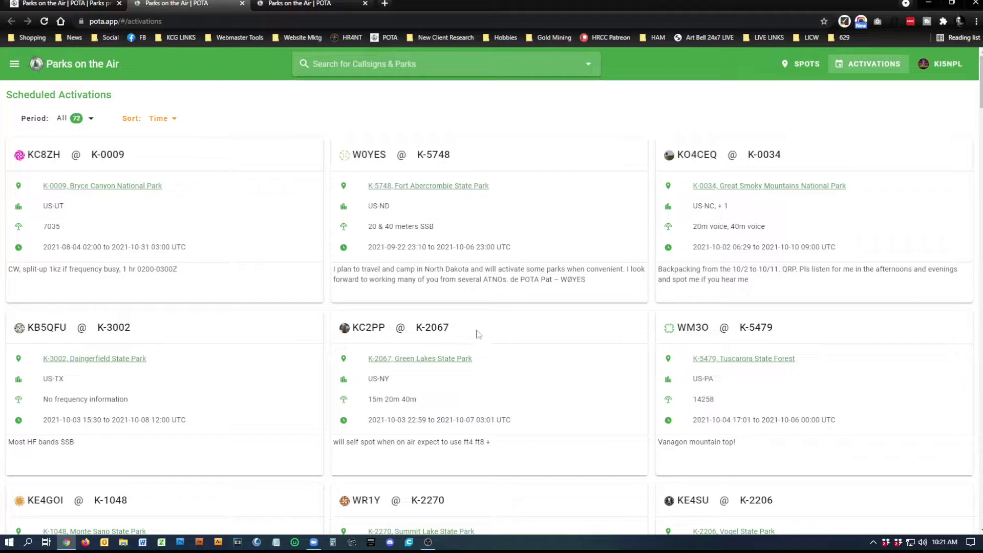
drag(368, 399, 418, 405)
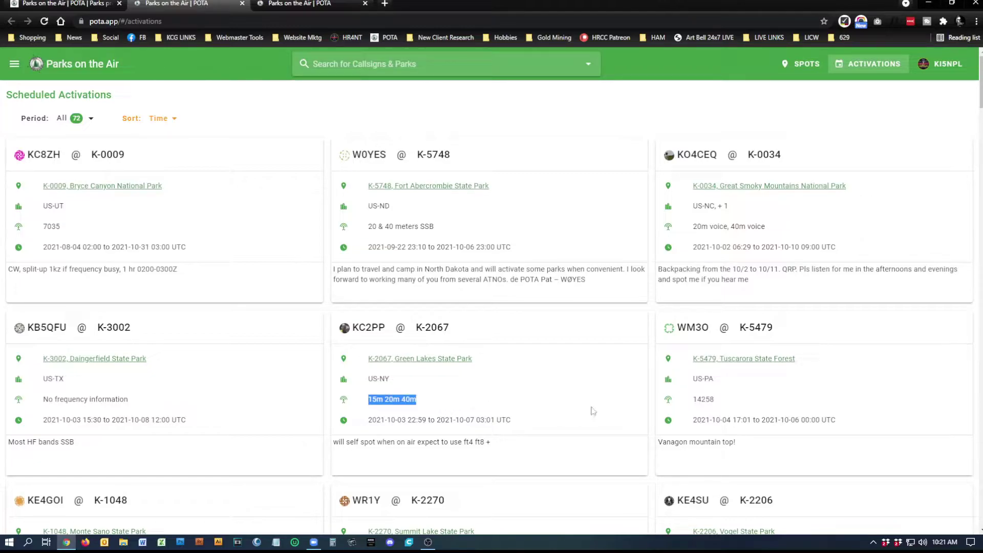
double_click(702, 399)
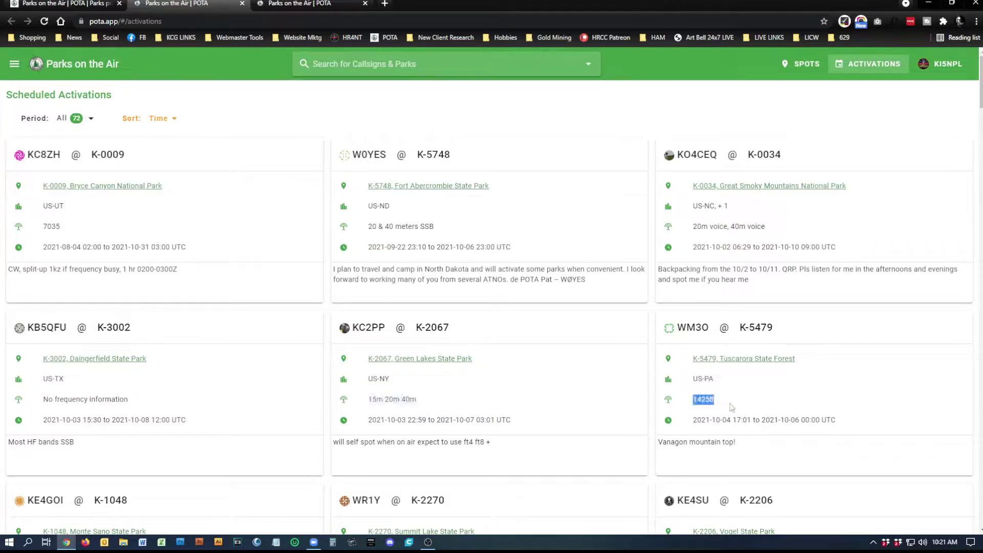